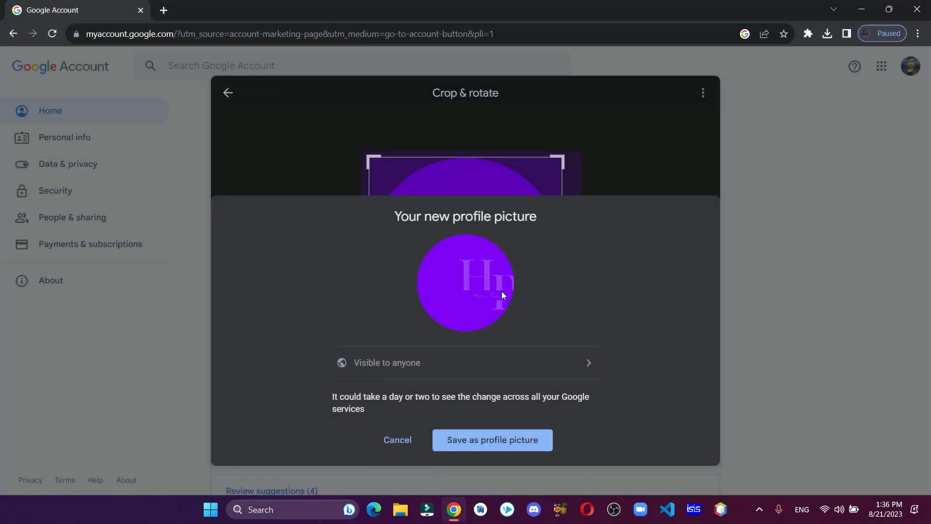
# Step: Save the purple HP logo as the new Google Account profile picture
pyautogui.click(492, 439)
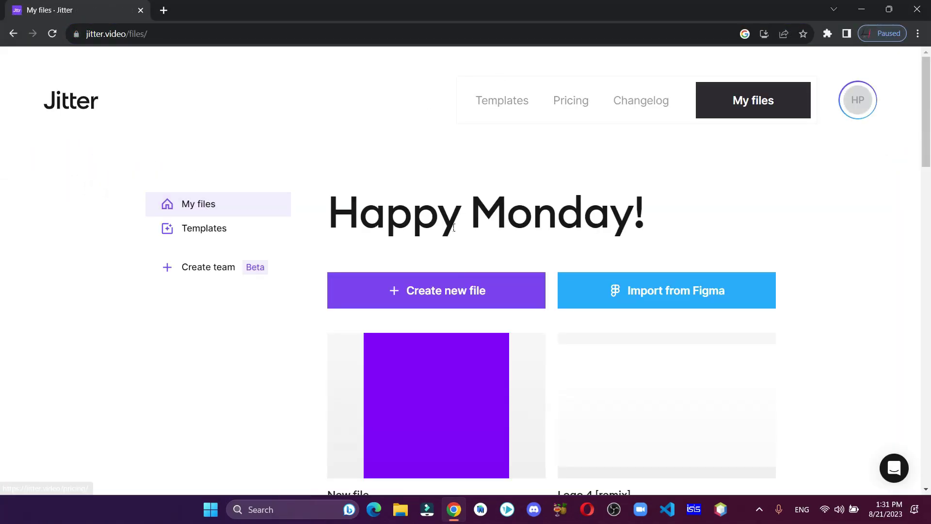
# Step: Create a new Jitter file with a 360×360 scene filled purple 7F00FF
pyautogui.click(424, 291)
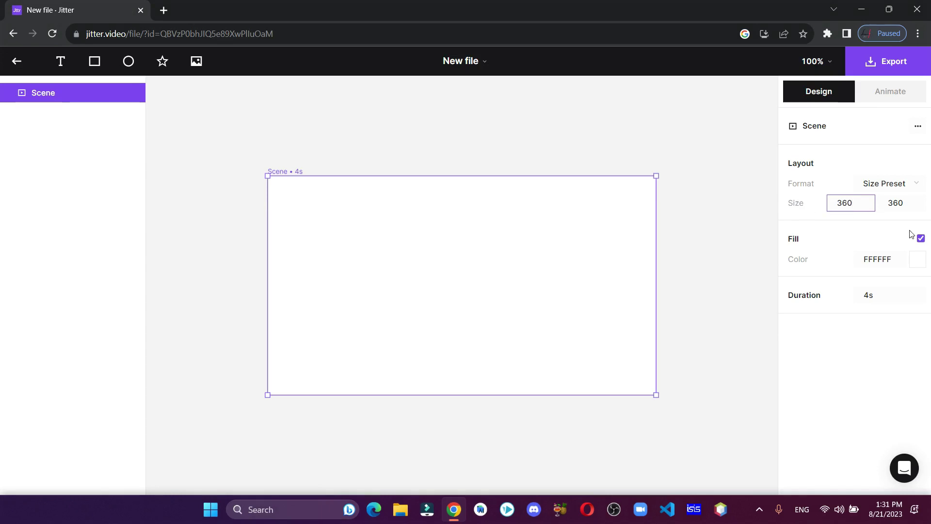
pyautogui.click(841, 355)
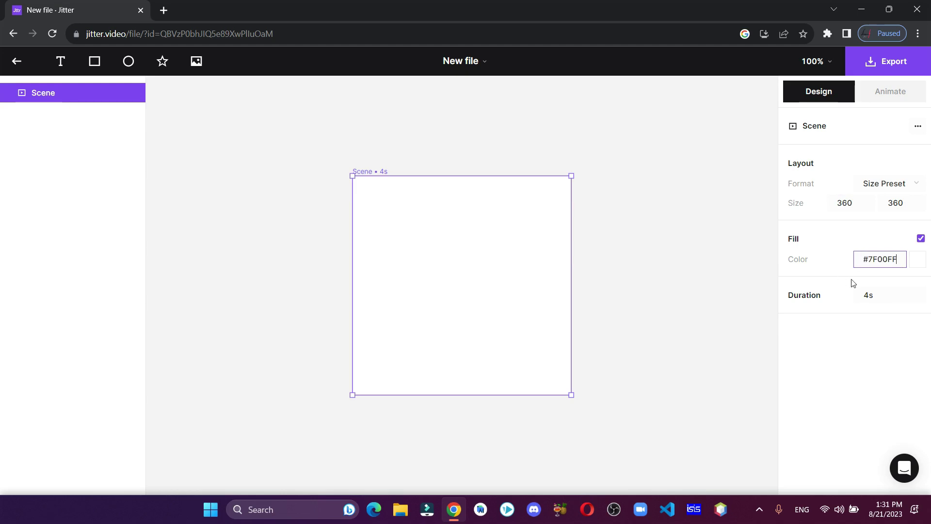
pyautogui.press('Return')
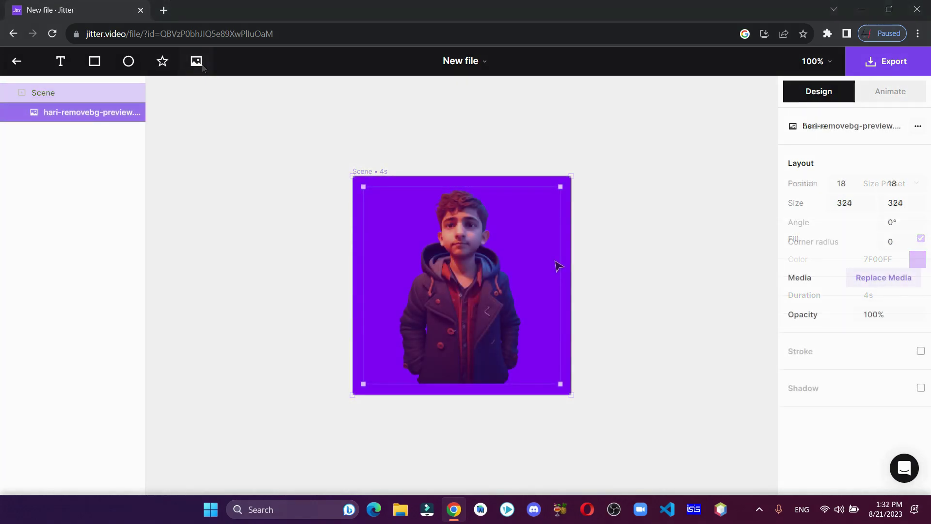
# Step: Resize the portrait to 427×427, centre it horizontally and bring up its animation timeline
pyautogui.moveTo(561, 384); pyautogui.dragTo(626, 431)
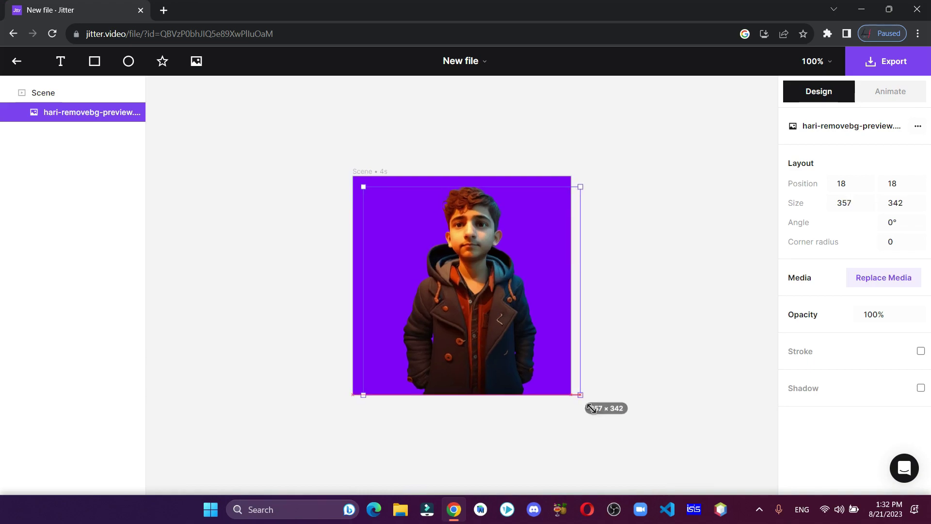
pyautogui.moveTo(533, 320); pyautogui.dragTo(504, 333)
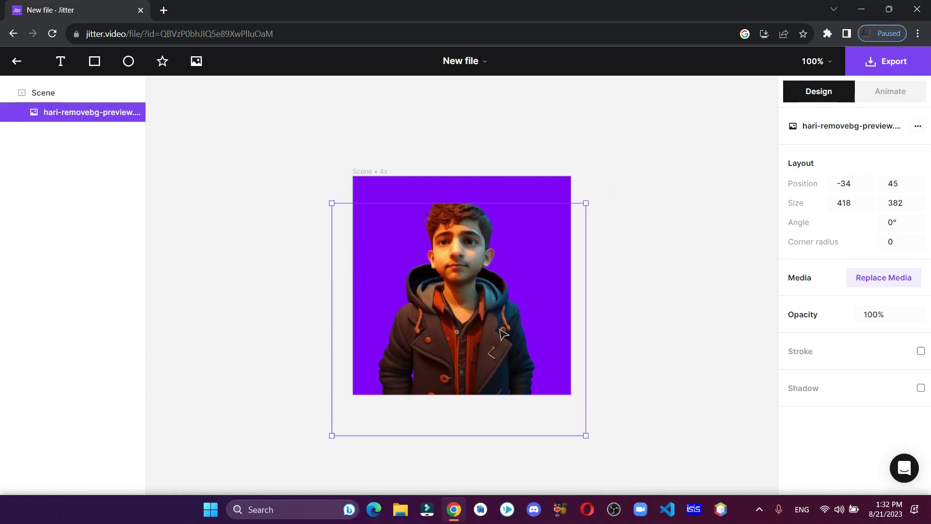
pyautogui.moveTo(333, 203); pyautogui.dragTo(326, 177)
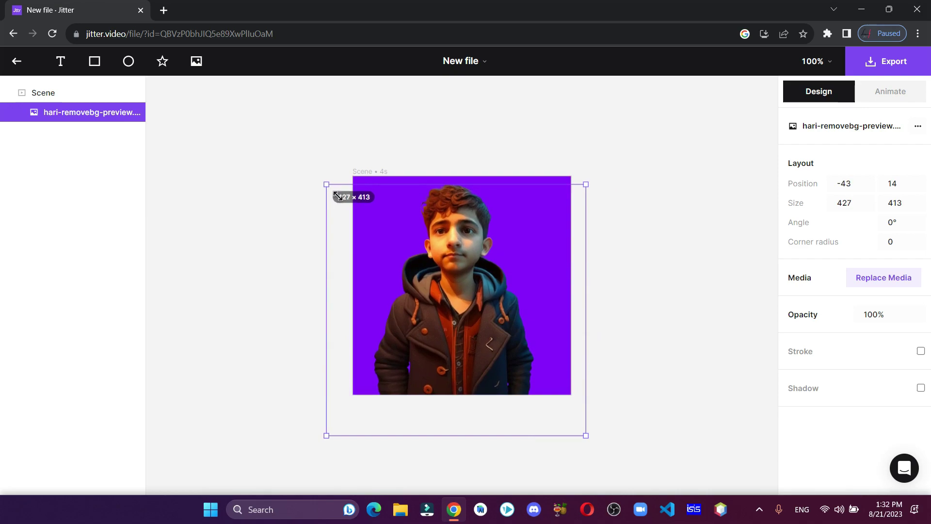
pyautogui.moveTo(510, 273); pyautogui.dragTo(518, 289)
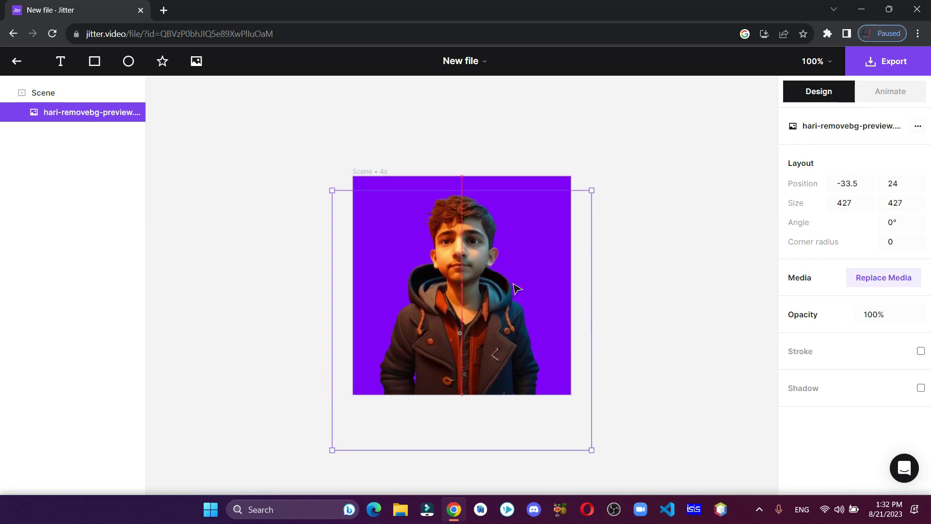
pyautogui.click(701, 294)
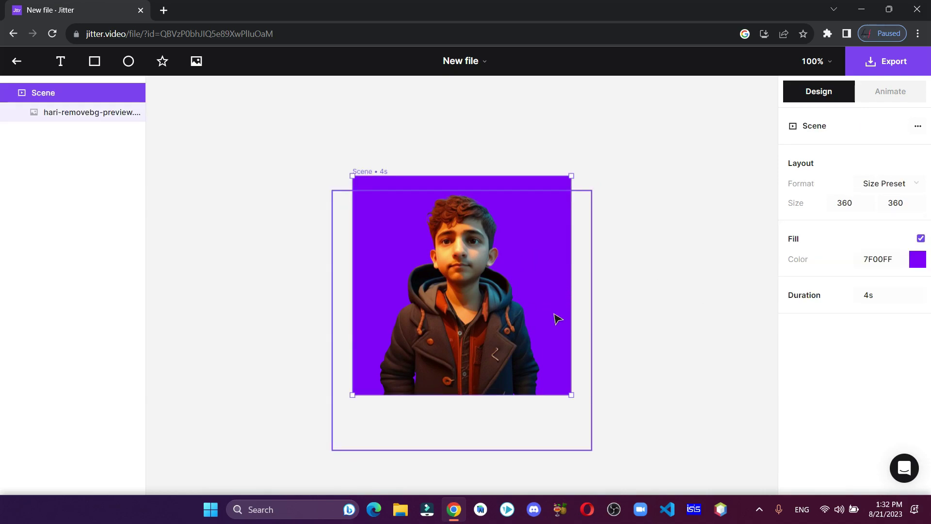
pyautogui.click(507, 301)
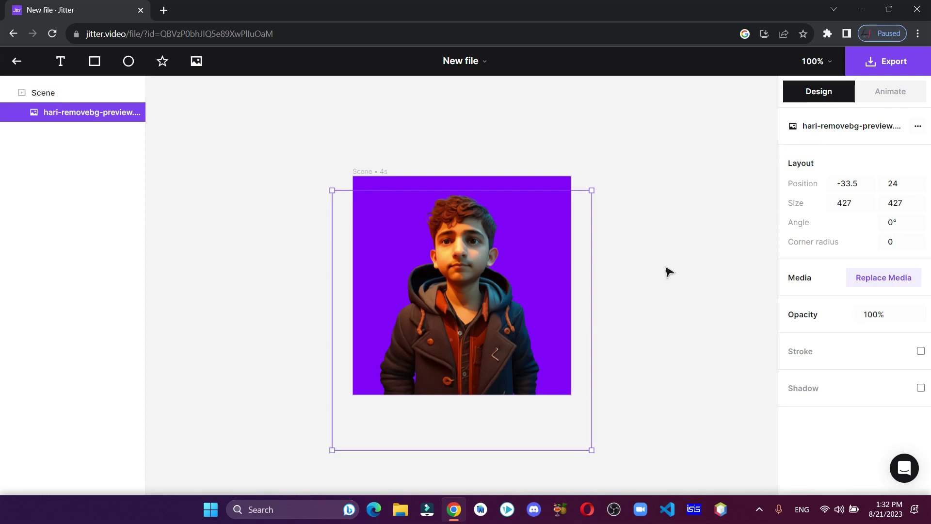
pyautogui.click(889, 92)
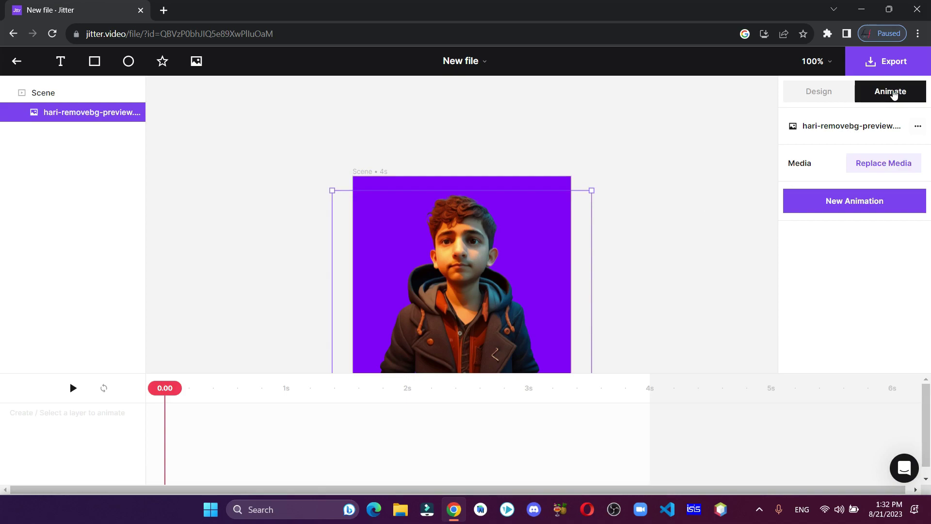
# Step: Add a Slide in entry animation to the portrait and move the playhead to its end
pyautogui.click(855, 200)
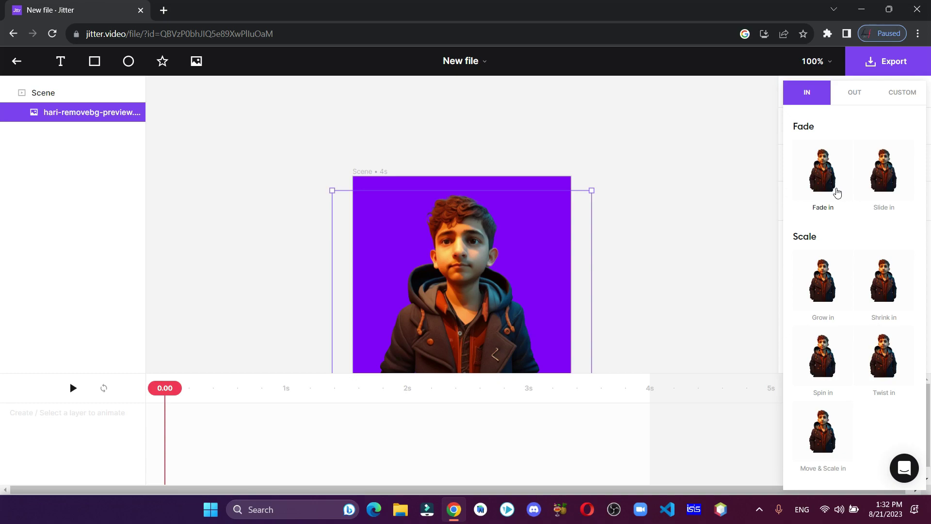
pyautogui.click(880, 172)
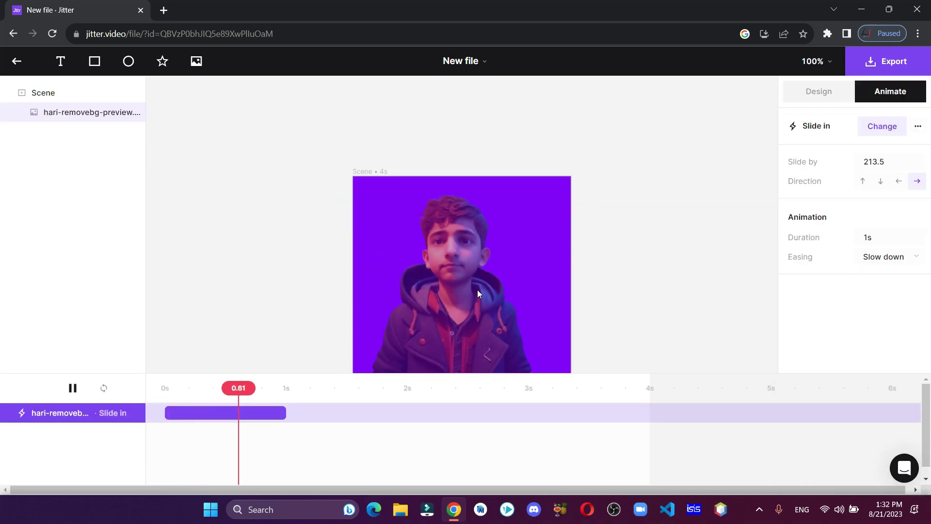
pyautogui.click(674, 216)
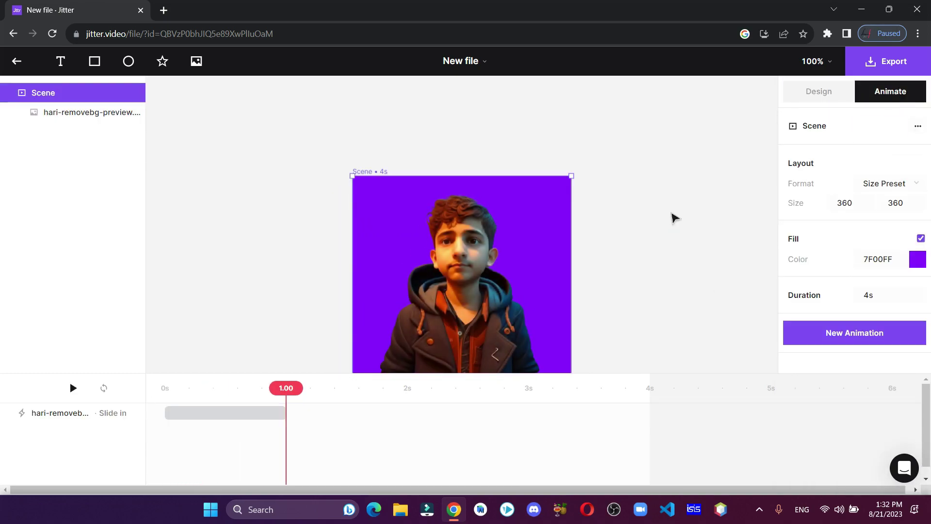
pyautogui.click(845, 334)
pyautogui.scroll(-2, 604, 278)
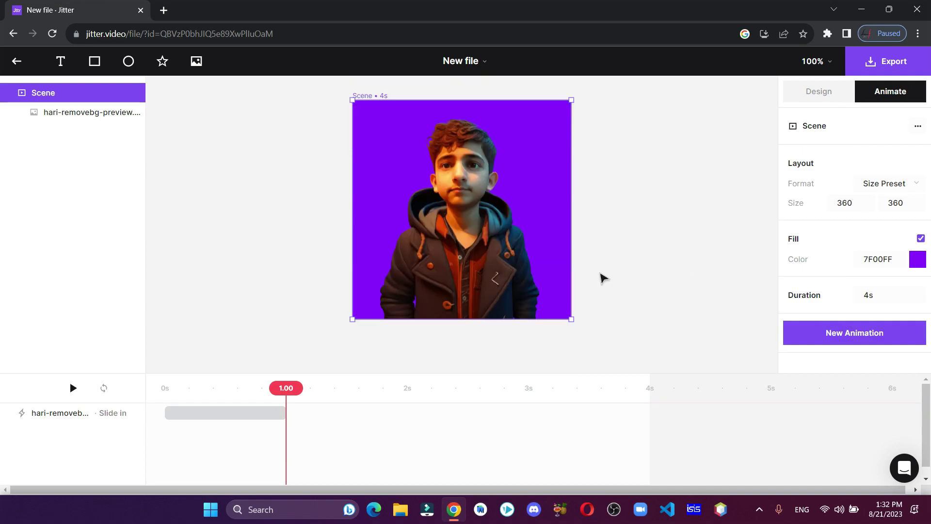
pyautogui.click(267, 417)
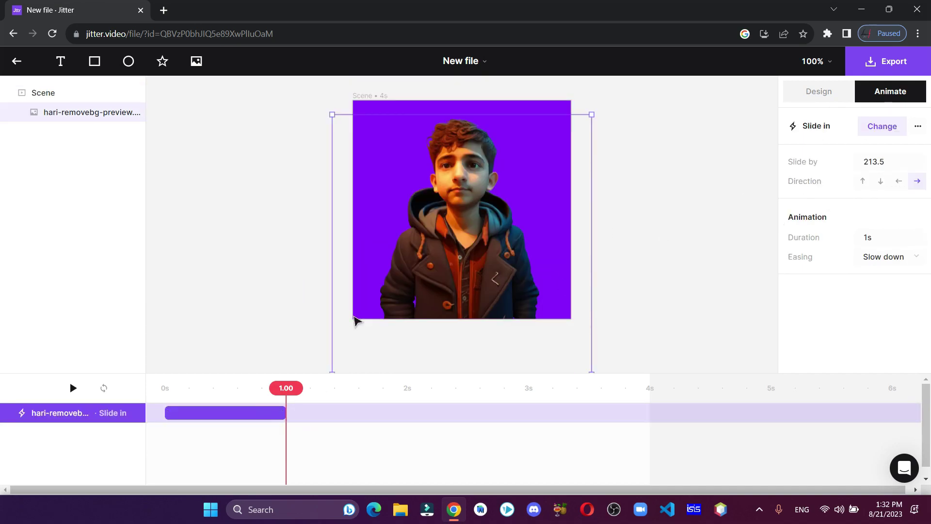
pyautogui.moveTo(291, 394); pyautogui.dragTo(303, 409)
pyautogui.click(272, 230)
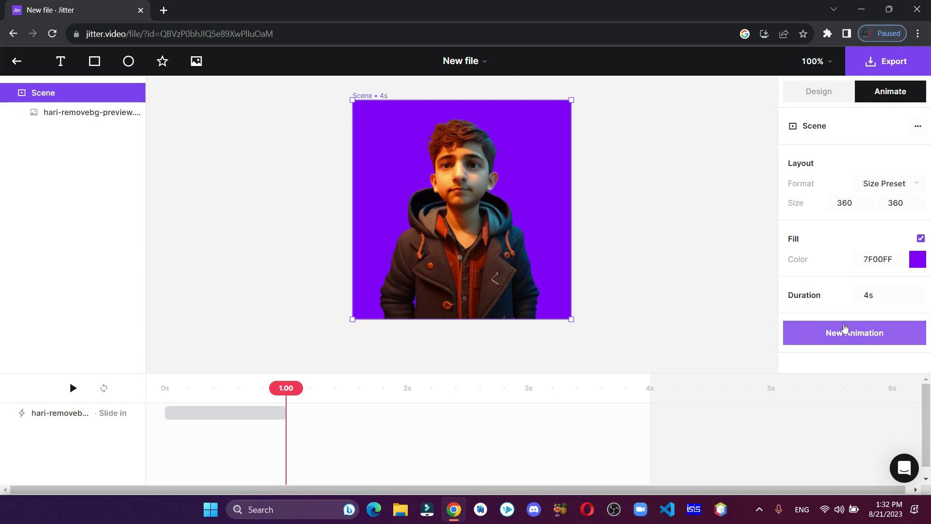
# Step: Add a Slide out exit animation to the portrait and play back to preview both
pyautogui.click(540, 204)
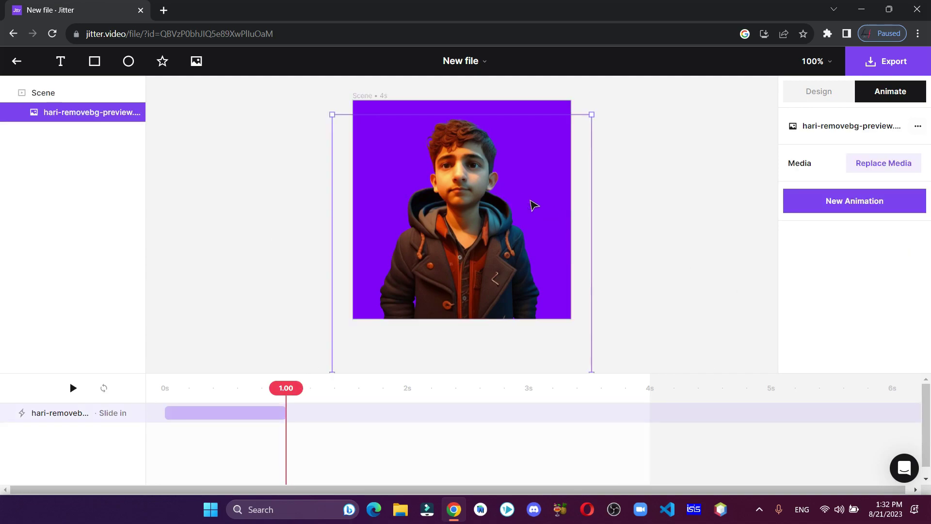
pyautogui.click(855, 206)
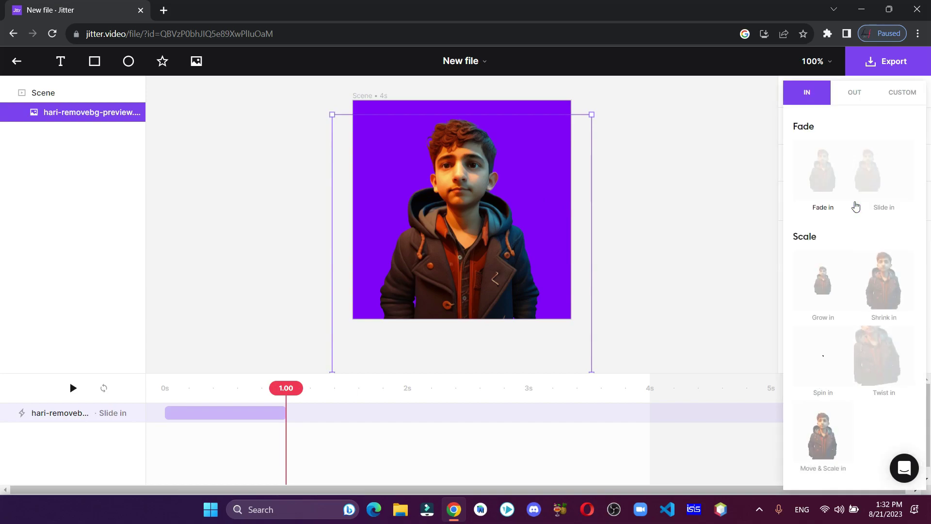
pyautogui.click(855, 92)
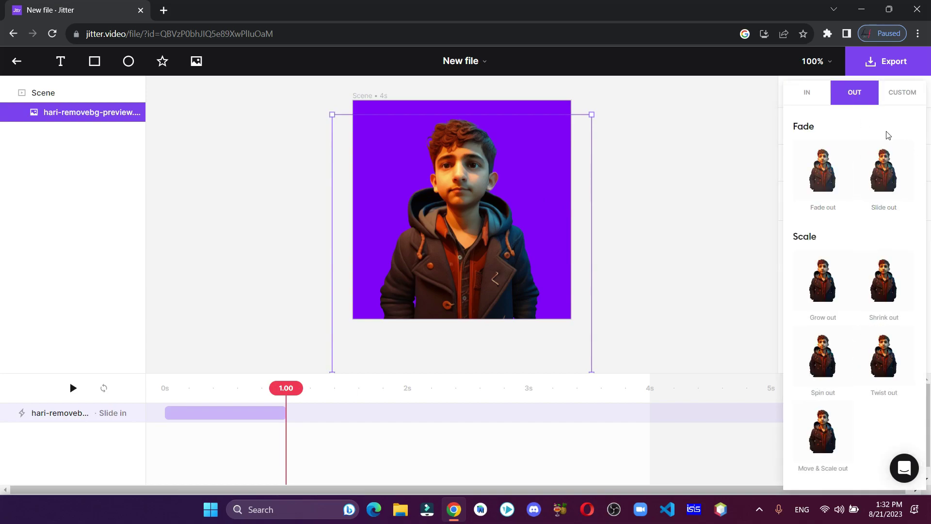
pyautogui.click(888, 173)
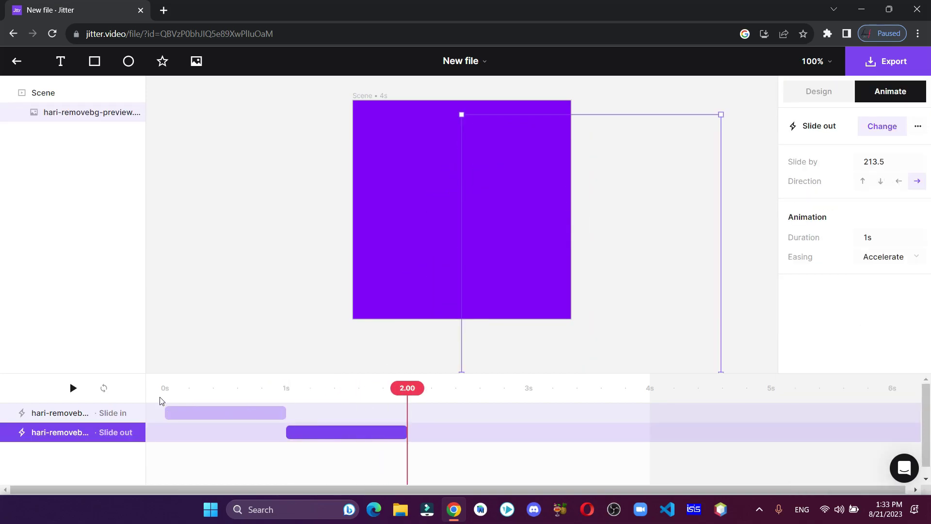
pyautogui.click(187, 394)
pyautogui.click(73, 388)
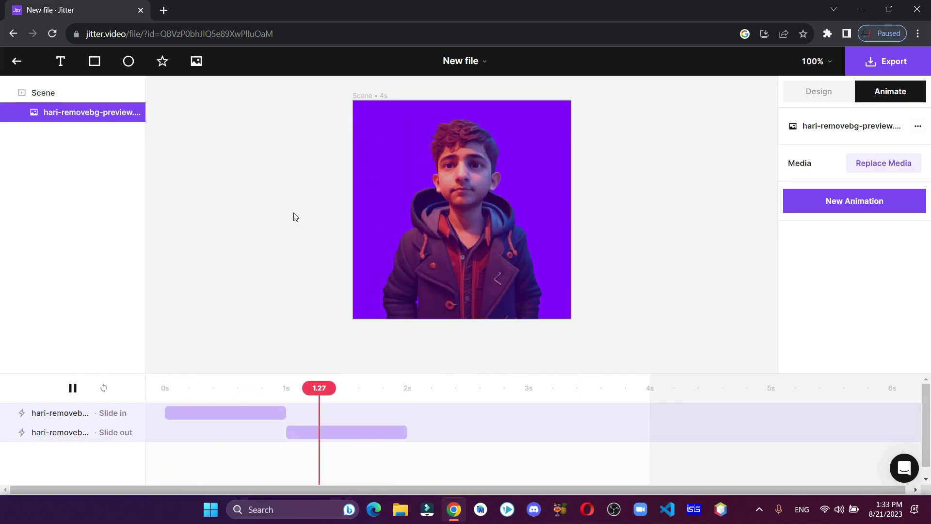
pyautogui.moveTo(393, 394); pyautogui.dragTo(420, 402)
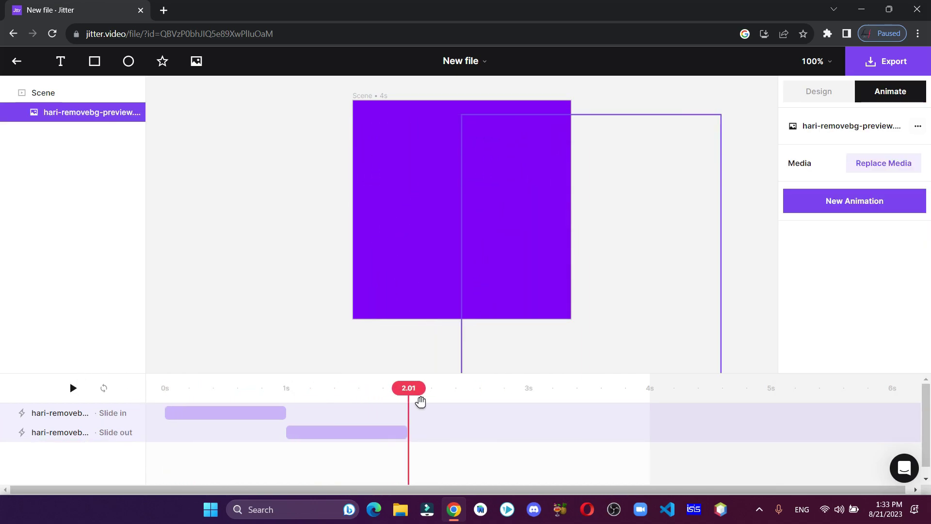
pyautogui.click(322, 244)
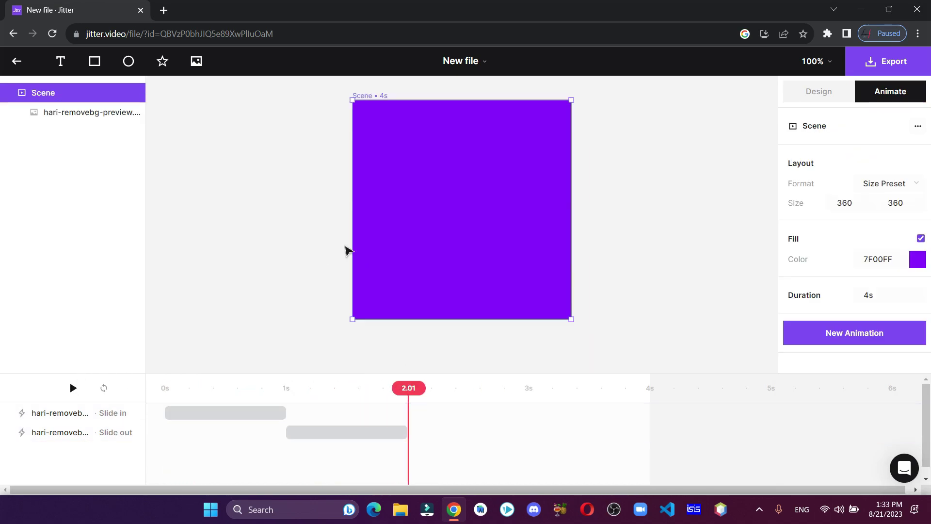
pyautogui.click(197, 60)
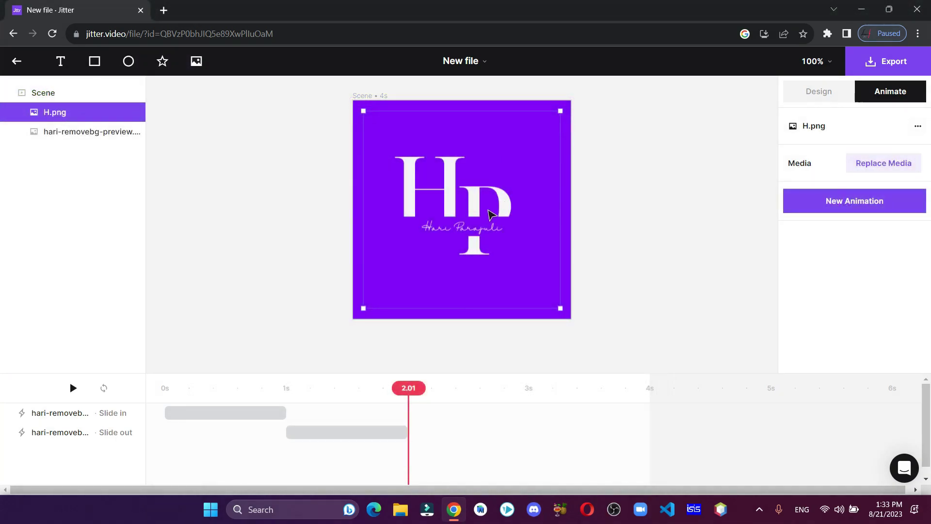
# Step: Position the H.png logo and give it a Grow in entry animation
pyautogui.moveTo(490, 215); pyautogui.dragTo(489, 215)
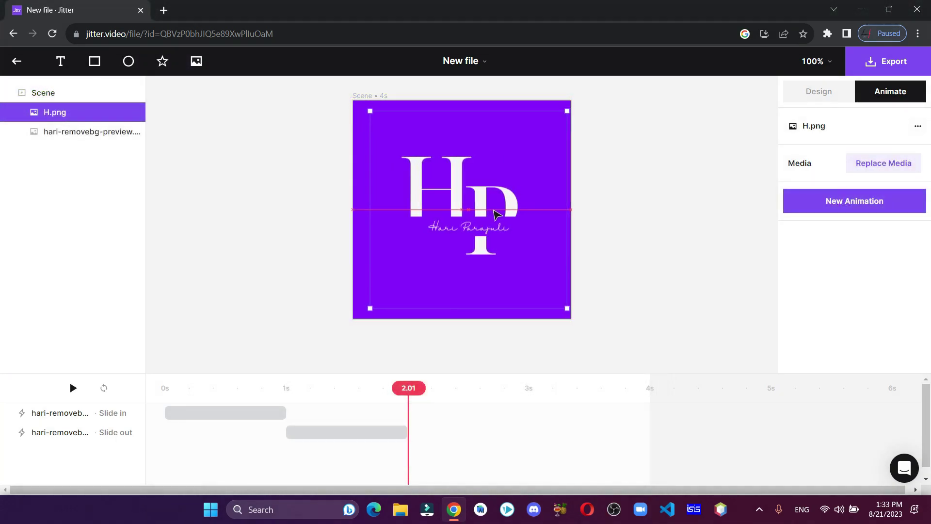
pyautogui.click(630, 223)
pyautogui.click(509, 291)
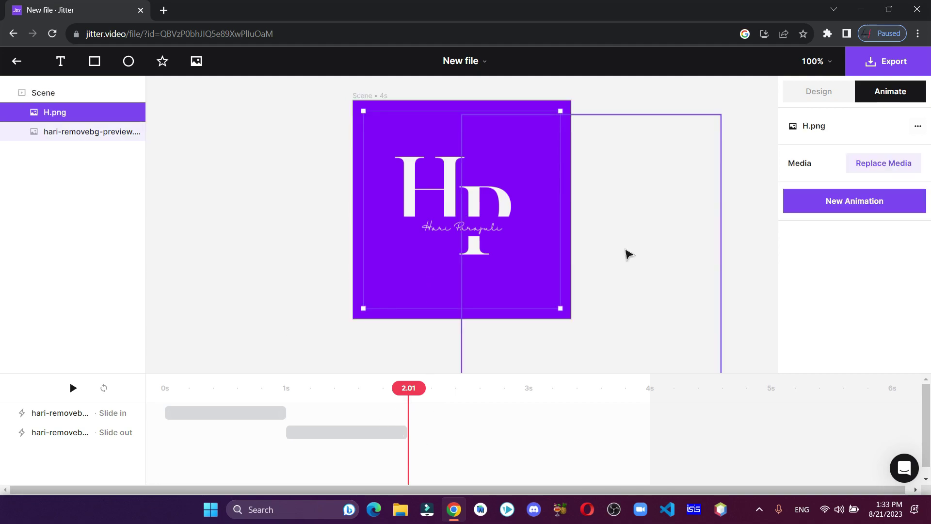
pyautogui.click(854, 201)
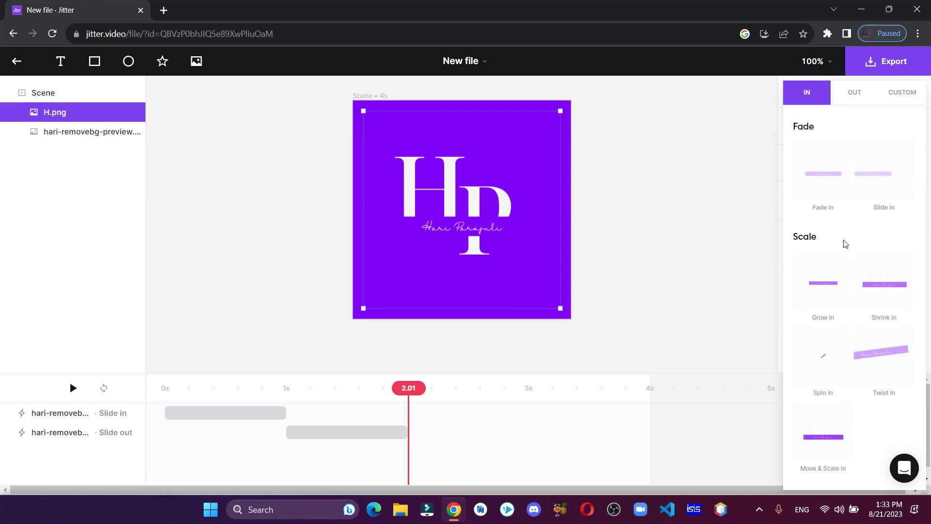
pyautogui.click(822, 283)
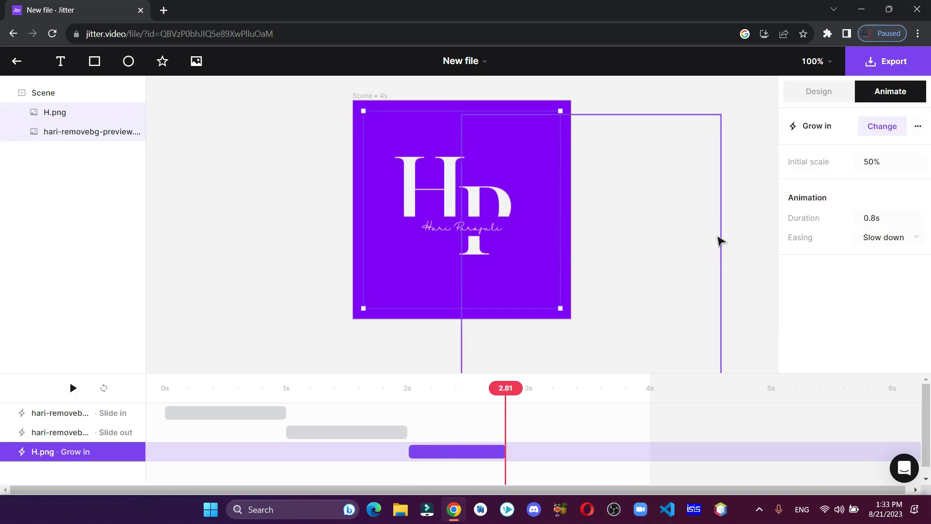
# Step: Give the HP logo a Slide out exit animation after the grow-in
pyautogui.click(755, 204)
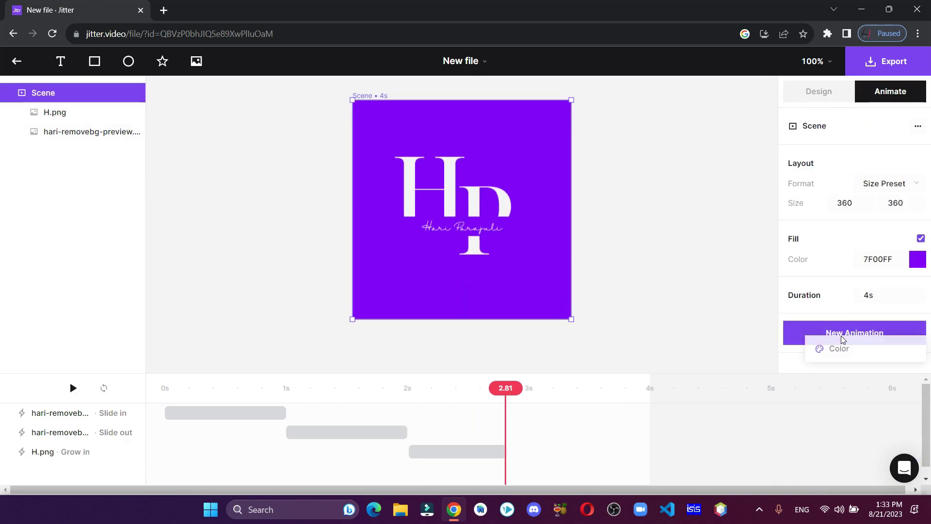
pyautogui.click(55, 112)
pyautogui.click(854, 199)
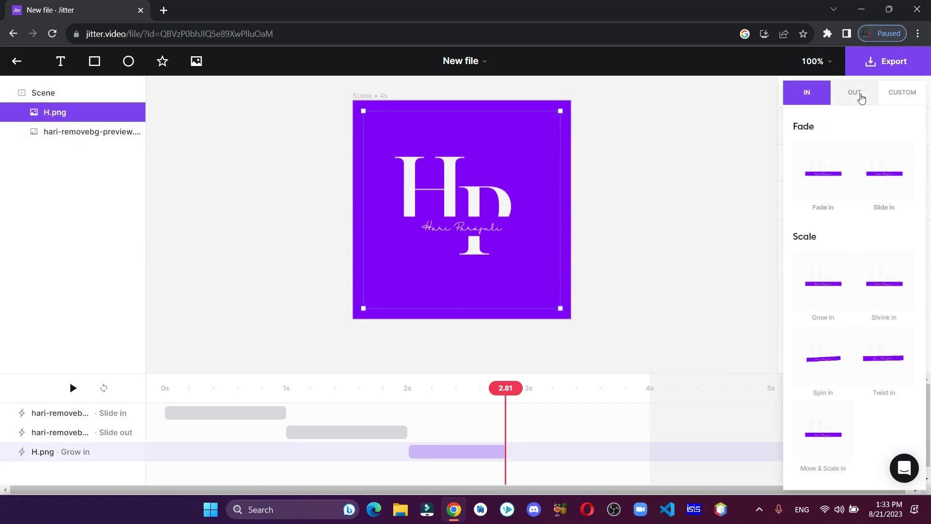
pyautogui.click(860, 95)
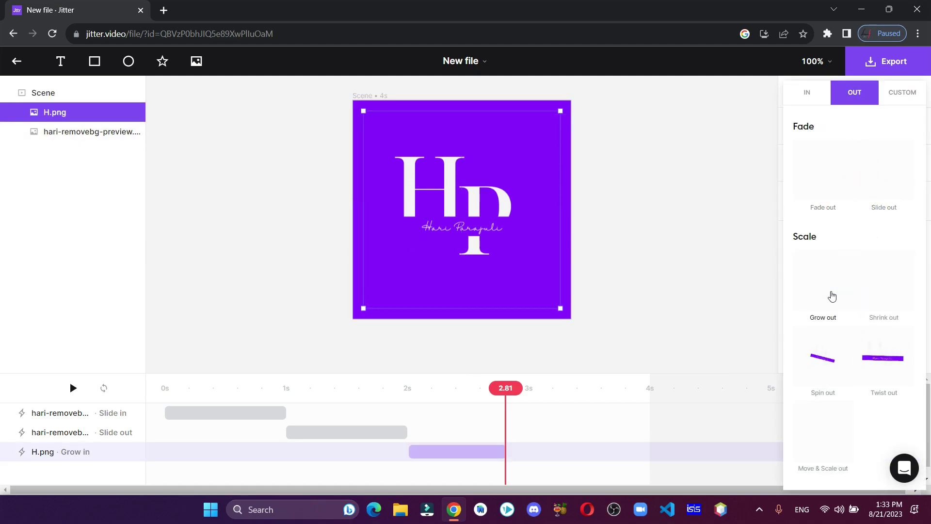
pyautogui.click(884, 175)
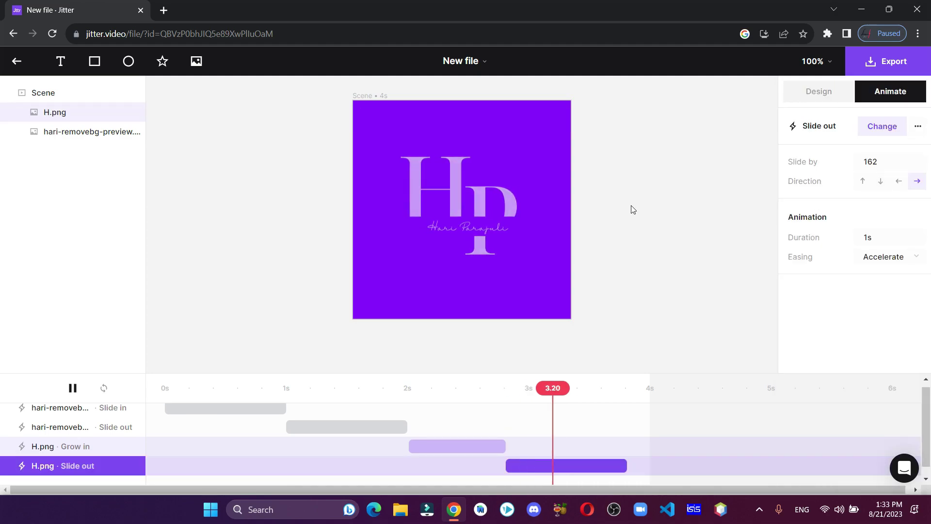
# Step: Play the whole animation from the start, then export it as a GIF · 1x at 360×360
pyautogui.click(235, 395)
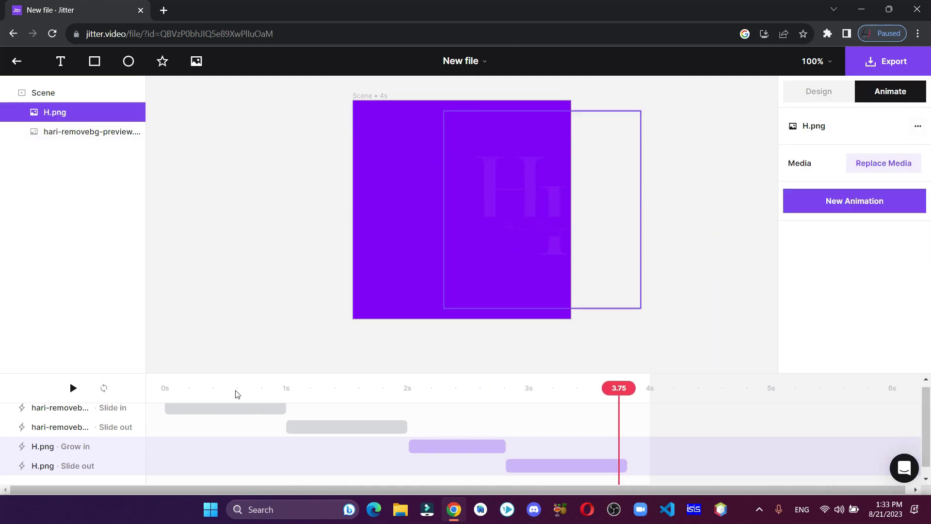
pyautogui.click(160, 390)
pyautogui.click(73, 388)
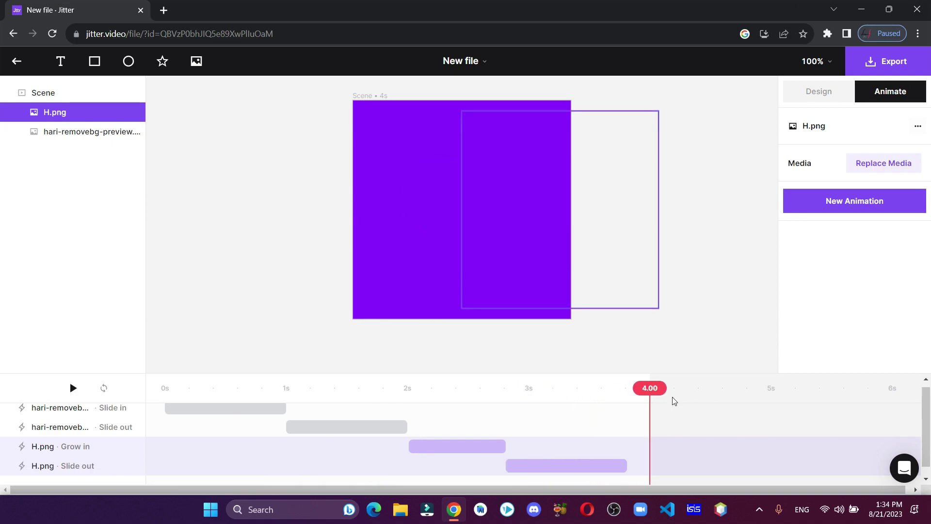
pyautogui.click(868, 67)
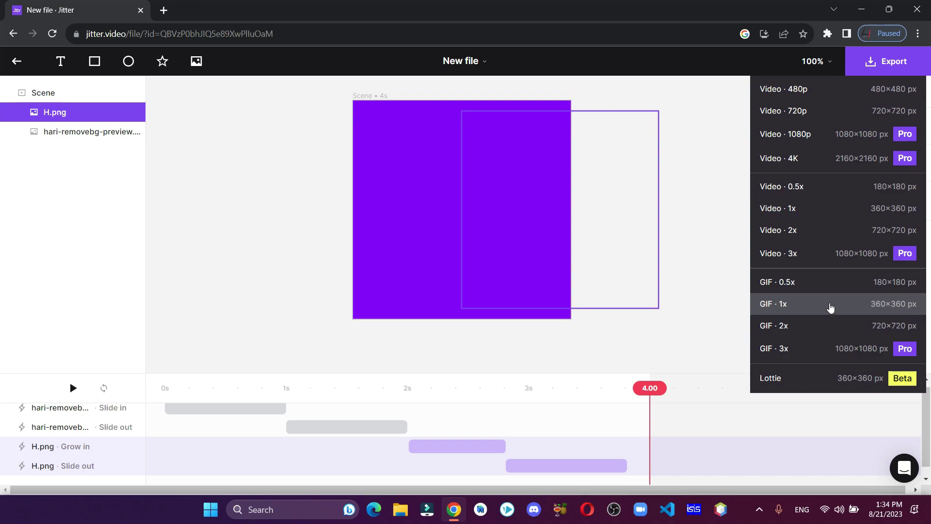
pyautogui.click(825, 304)
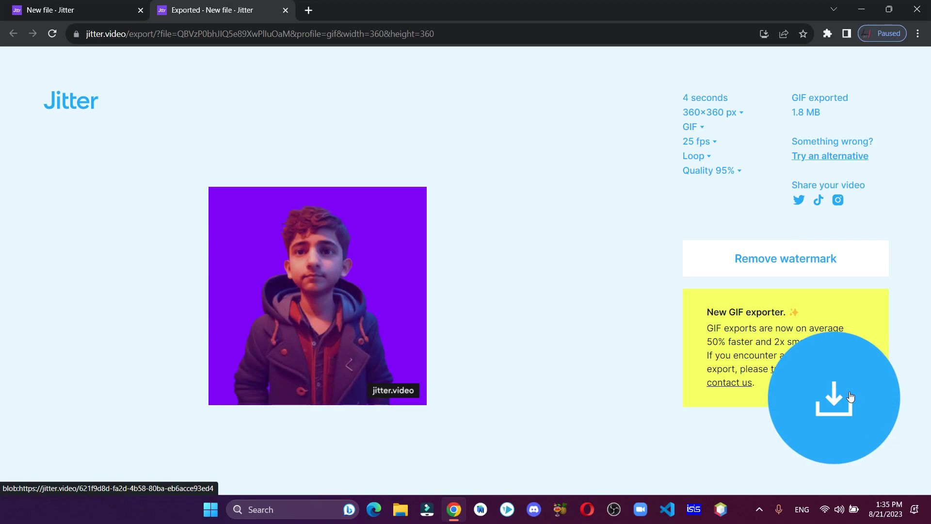
# Step: Download the exported GIF and open a new tab for the Google Account site
pyautogui.click(834, 398)
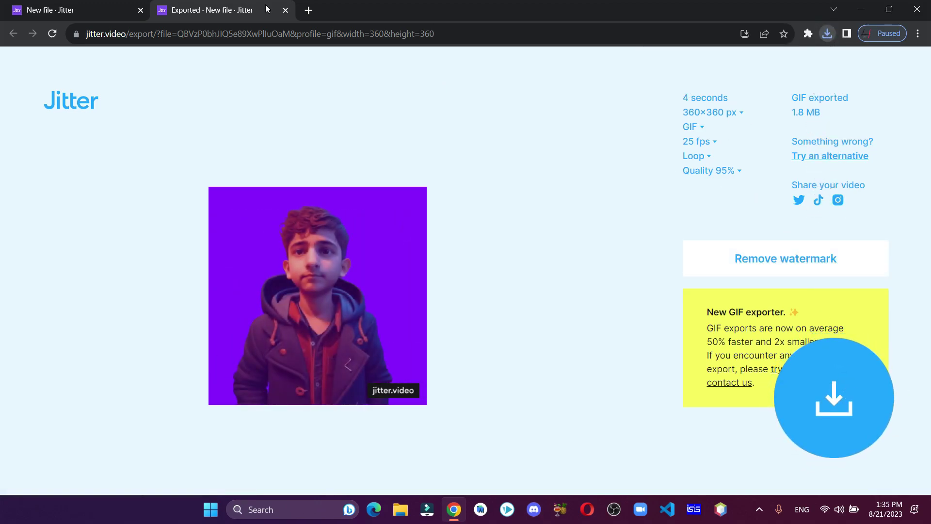
pyautogui.click(309, 9)
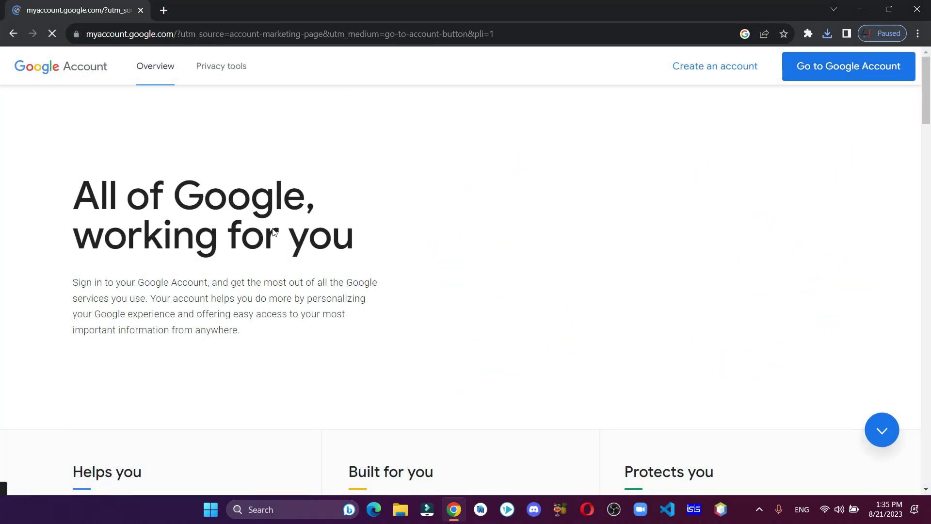
# Step: Open the profile picture settings, start Change and choose uploading From computer
pyautogui.click(461, 146)
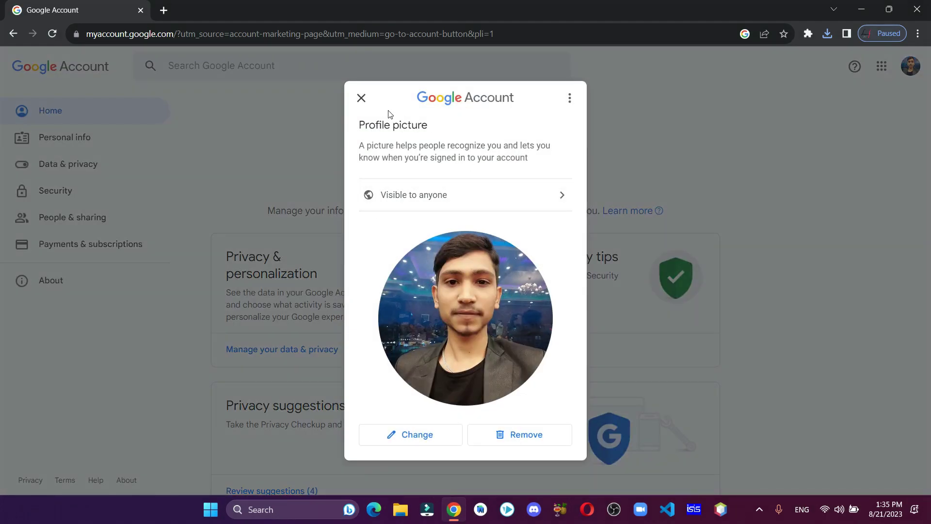
pyautogui.click(373, 97)
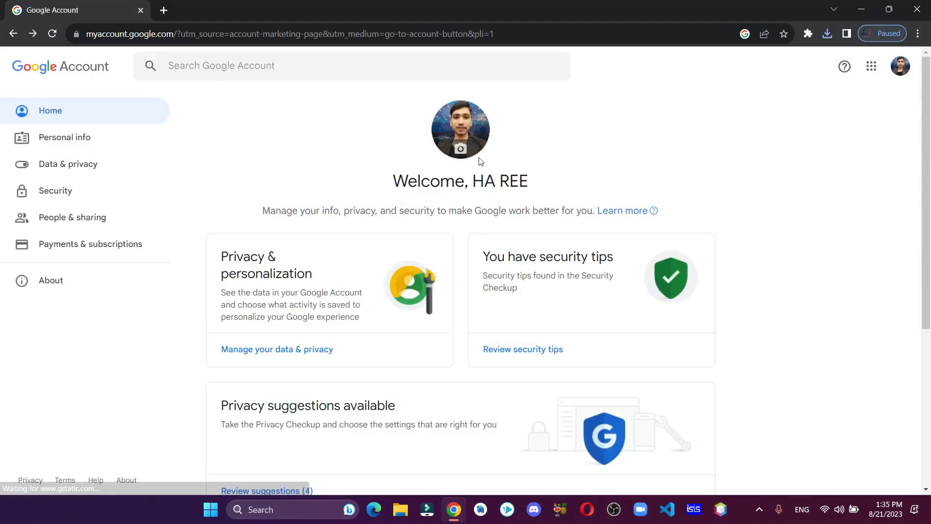
pyautogui.click(464, 149)
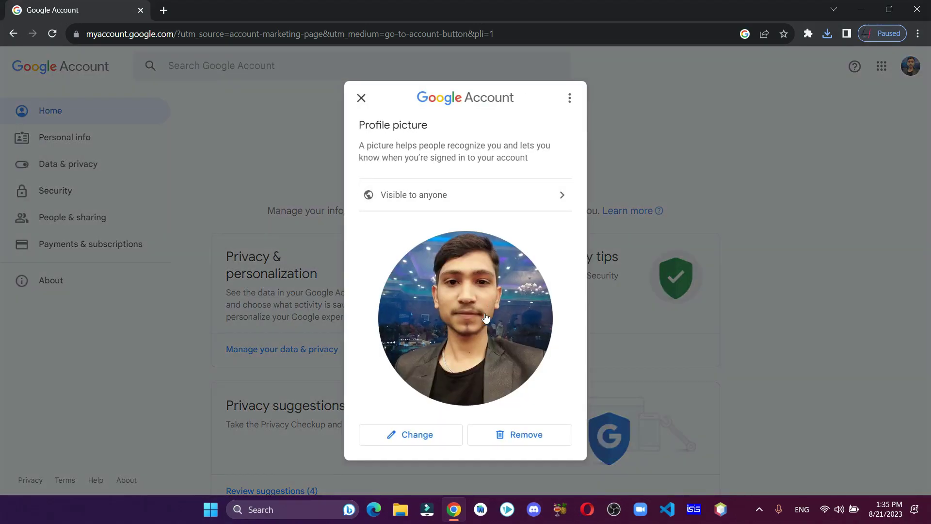
pyautogui.click(408, 435)
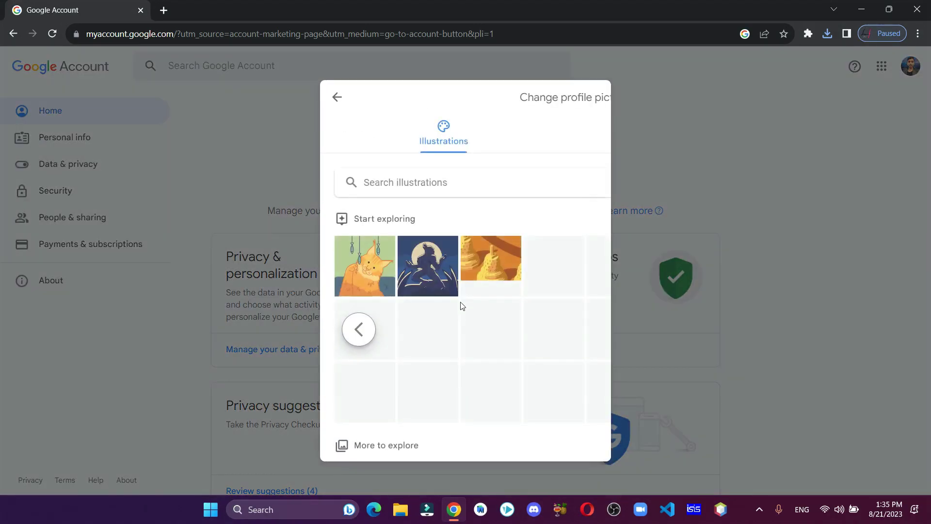
pyautogui.click(590, 129)
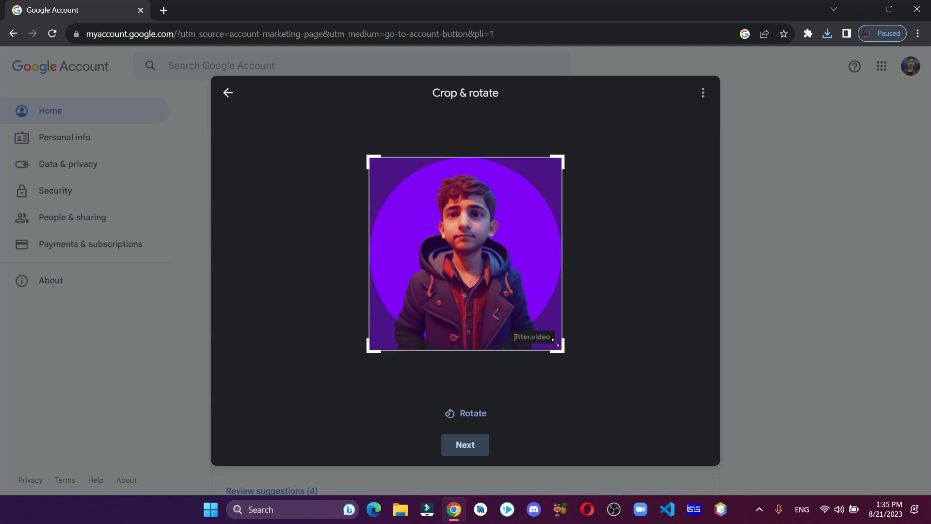
# Step: Reframe the crop so the jitter.video watermark falls outside, then preview with Next
pyautogui.moveTo(560, 348); pyautogui.dragTo(534, 331)
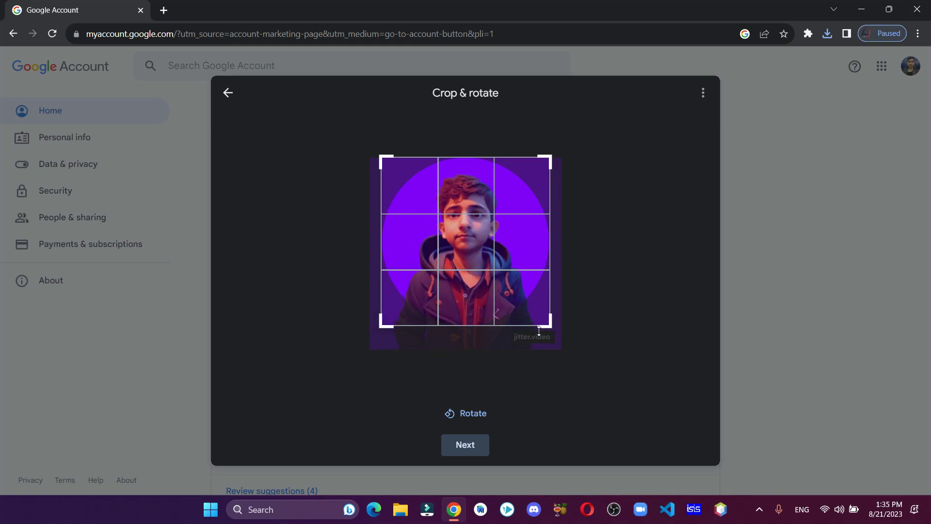
pyautogui.moveTo(539, 331); pyautogui.dragTo(614, 317)
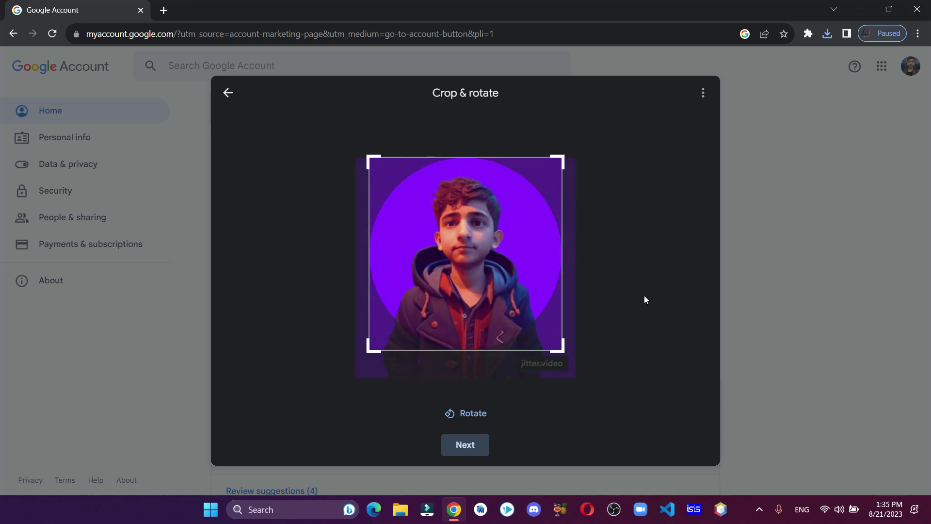
pyautogui.click(465, 444)
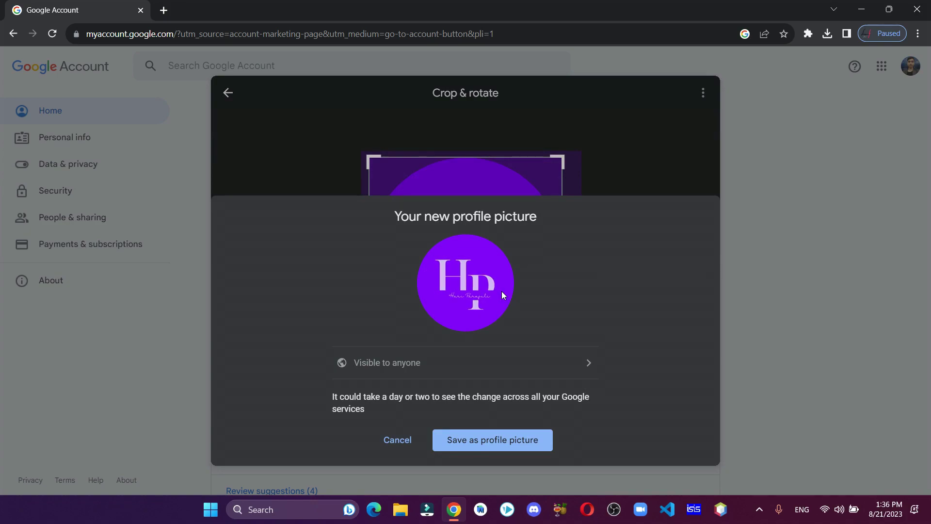
# Step: Save the animated GIF as the profile picture and close the dialog
pyautogui.click(505, 441)
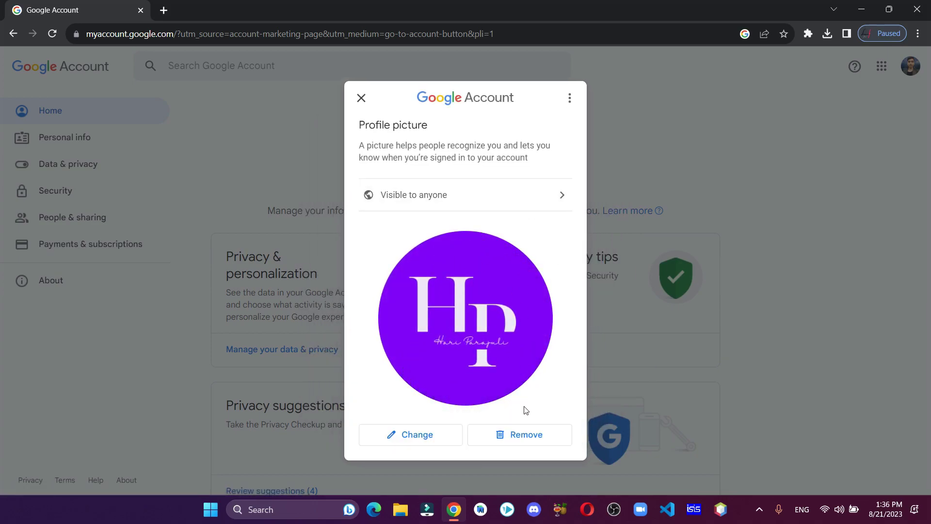
pyautogui.click(363, 97)
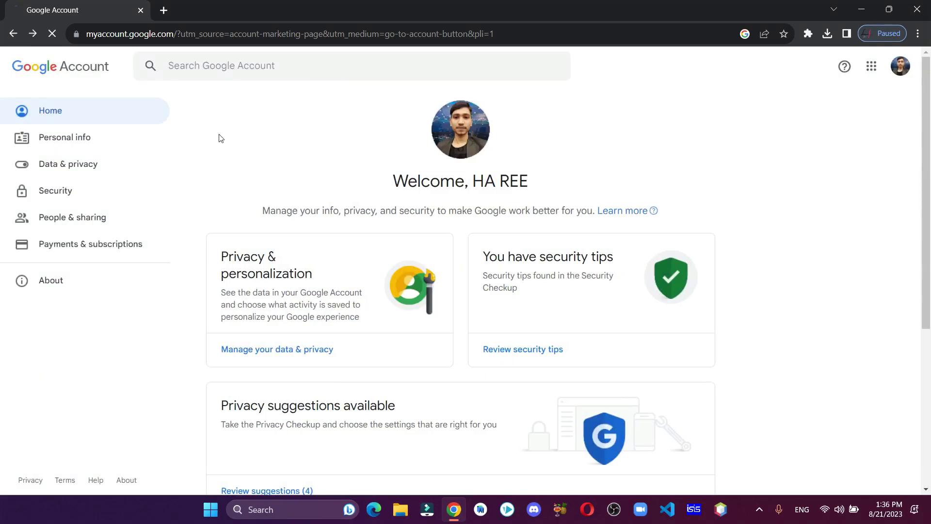
# Step: Minimise the browser and clear the desktop context menu, leaving the Windows desktop showing
pyautogui.click(865, 4)
pyautogui.click(734, 185)
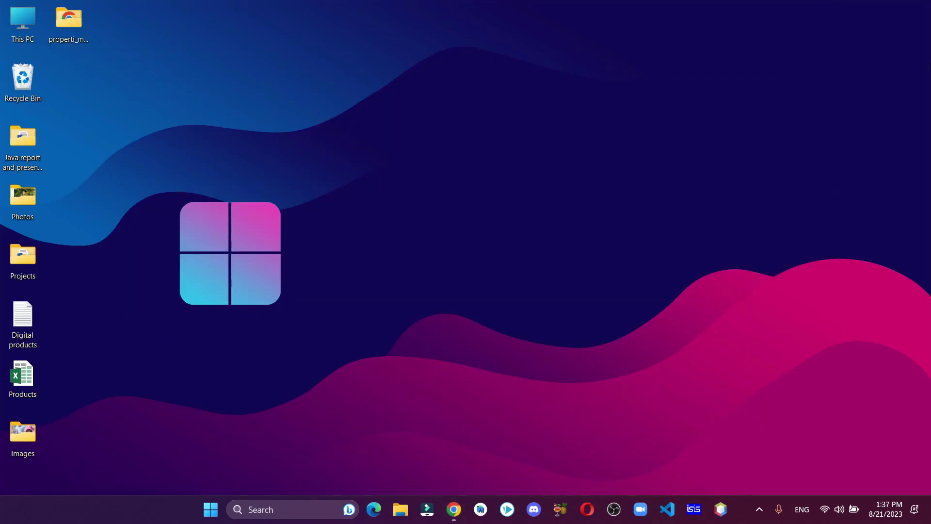